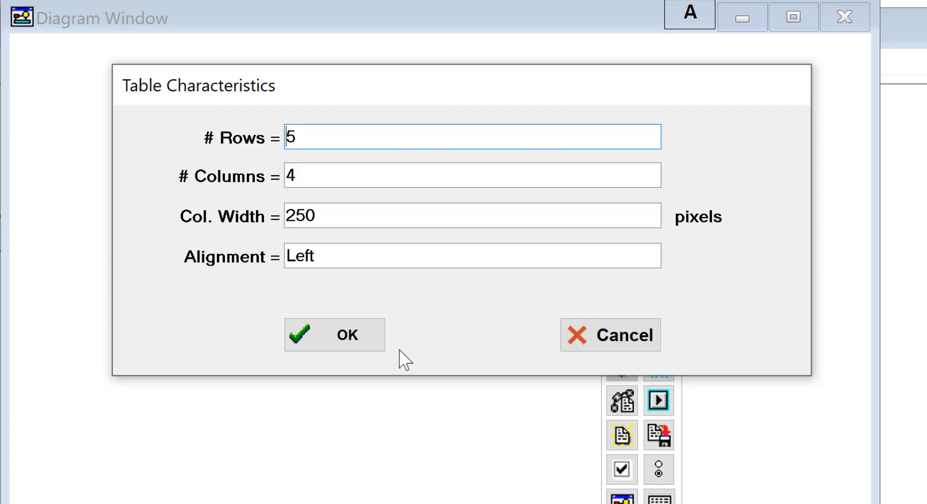
# - Create a left-aligned table with 5 rows, 4 columns and 250-pixel column width, and move the tool palette off it
pyautogui.click(360, 346)
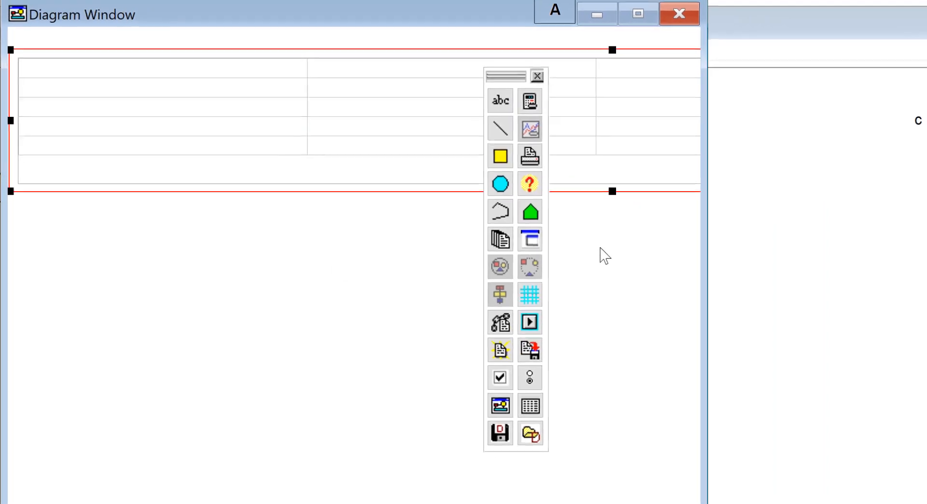
pyautogui.moveTo(630, 230); pyautogui.dragTo(926, 236)
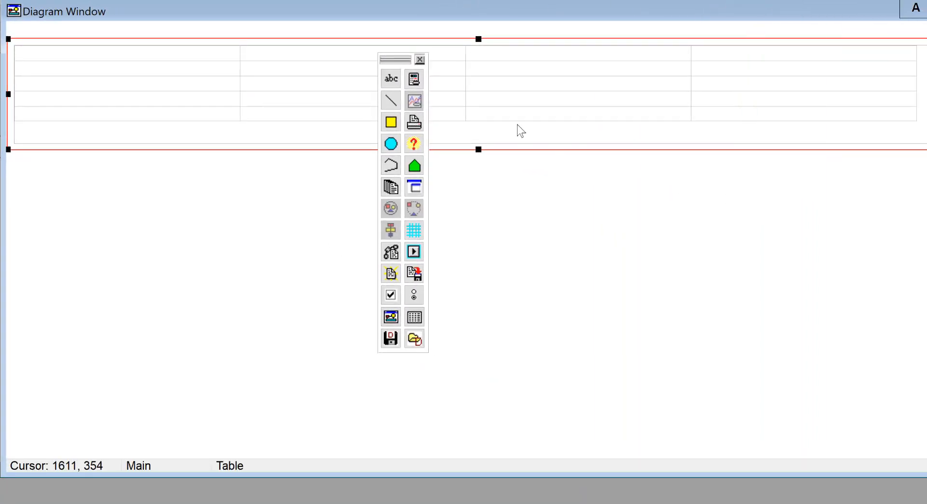
pyautogui.moveTo(390, 61); pyautogui.dragTo(914, 193)
pyautogui.click(608, 83)
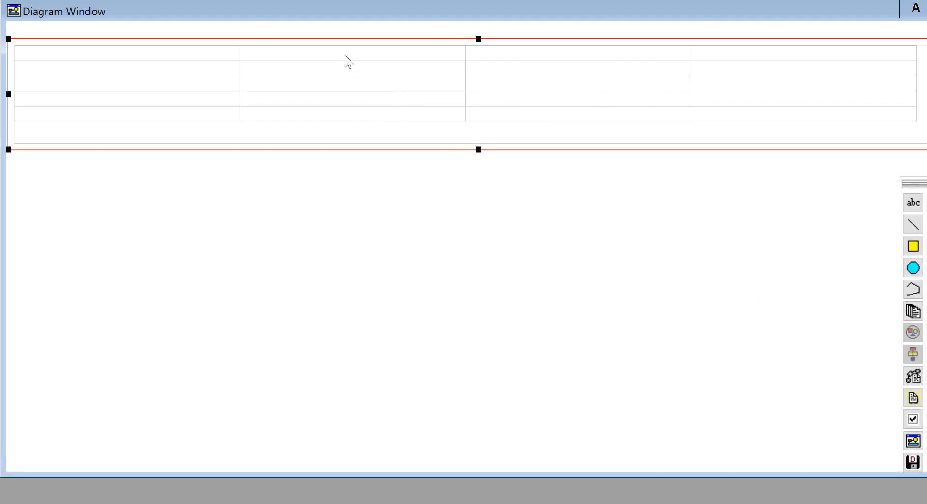
# - Move the table slightly down and inward from the diagram's corner, and narrow its first column
pyautogui.moveTo(332, 44); pyautogui.dragTo(349, 58)
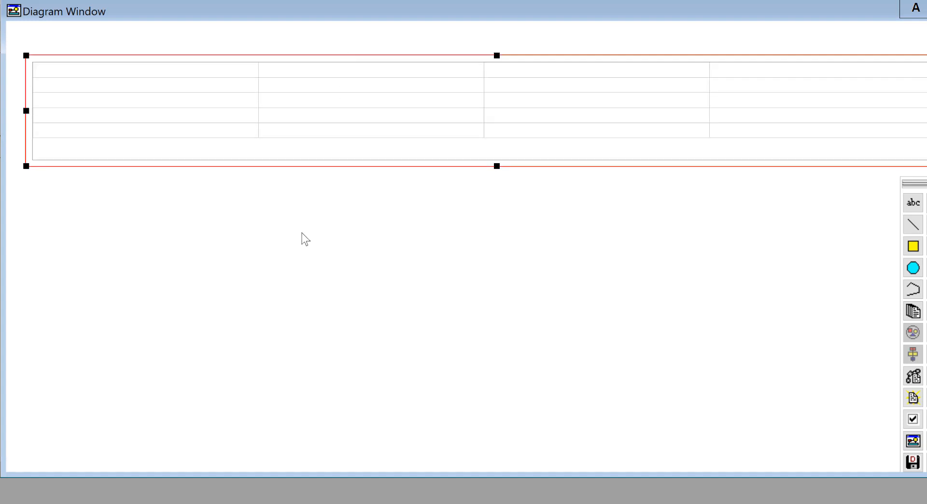
pyautogui.click(302, 235)
pyautogui.click(283, 70)
pyautogui.moveTo(926, 111)
pyautogui.mouseDown()
pyautogui.moveTo(871, 112)
pyautogui.moveTo(926, 112)
pyautogui.mouseUp()
pyautogui.click(922, 112)
pyautogui.moveTo(262, 87); pyautogui.dragTo(171, 110)
# - Enter "Hello World" in the table's first cell
pyautogui.write('Hellos')
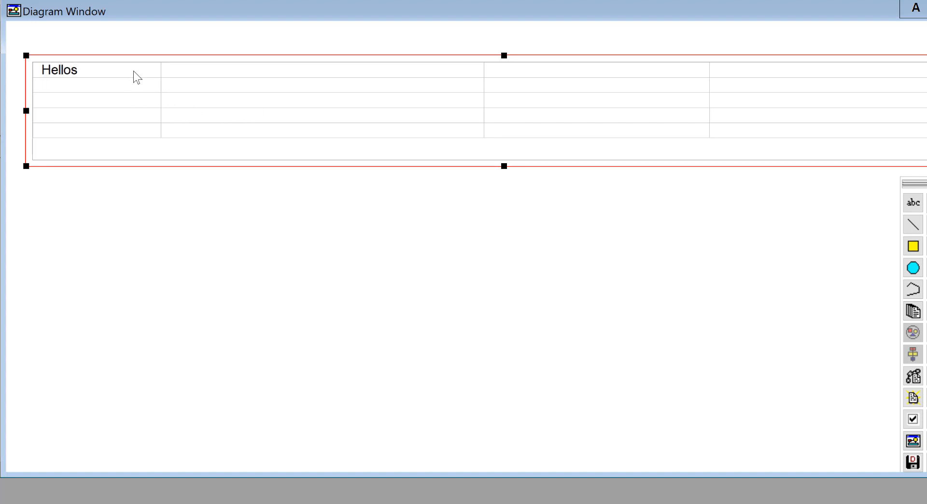
pyautogui.press('BackSpace')
pyautogui.write('World')
# - Insert variable a with its name, value and units in the cell below "Hello World"
pyautogui.rightClick(62, 91)
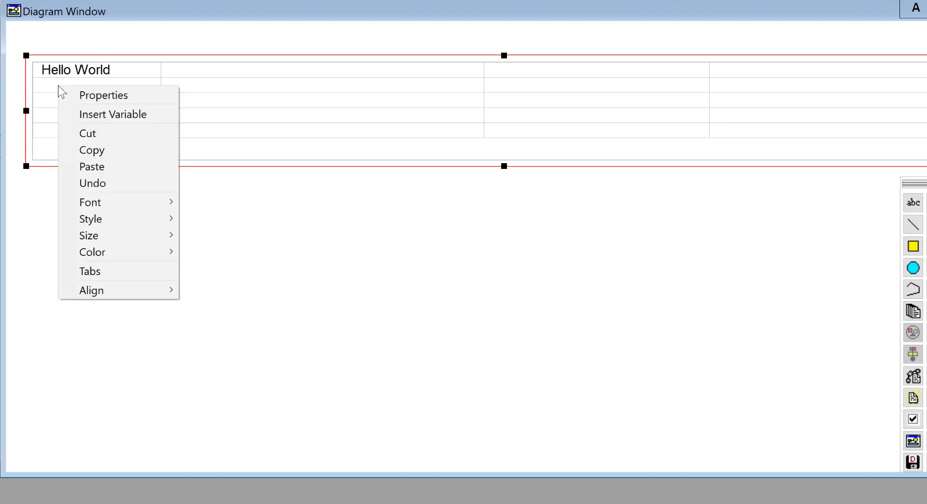
pyautogui.click(163, 118)
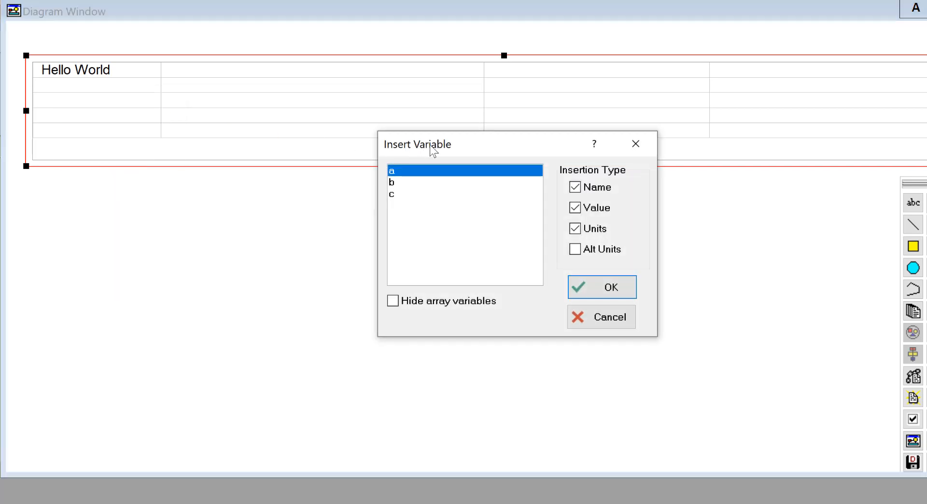
pyautogui.moveTo(433, 150); pyautogui.dragTo(258, 86)
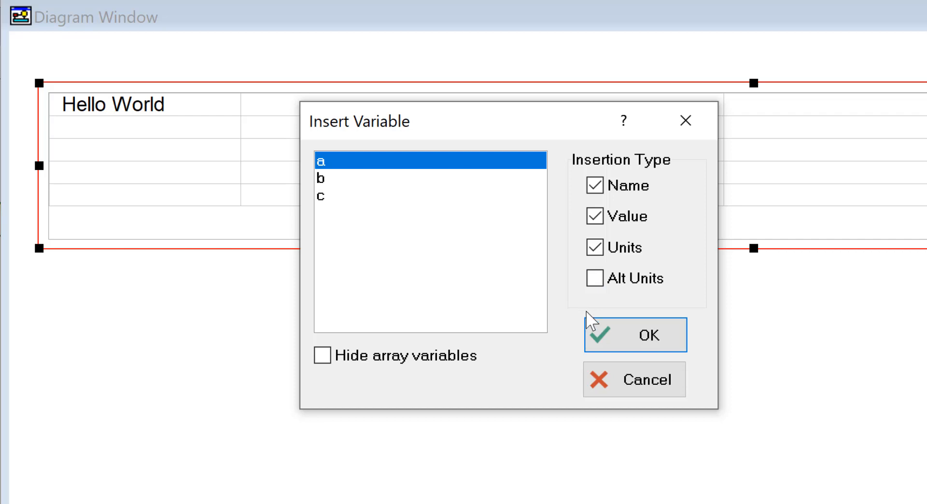
pyautogui.click(617, 340)
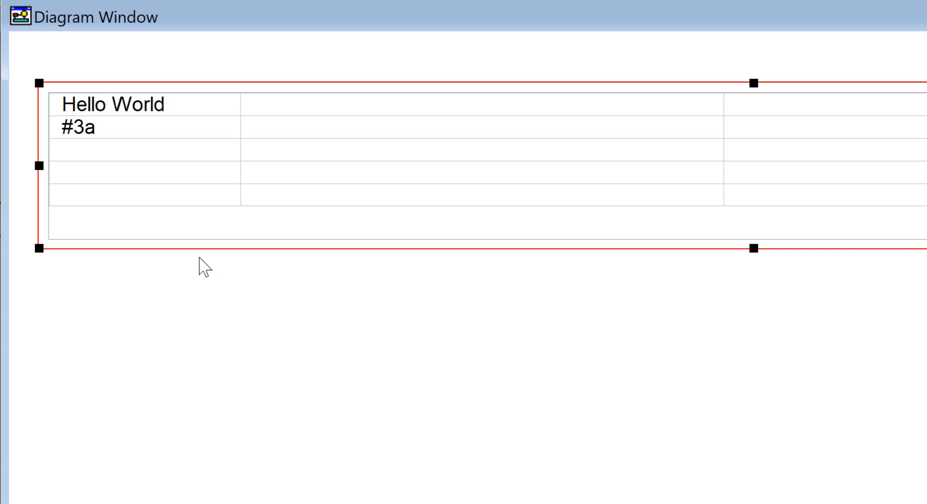
# - Copy the variable a entry into the next two rows as #3b and #3c, and take the diagram out of development mode
pyautogui.click(65, 127)
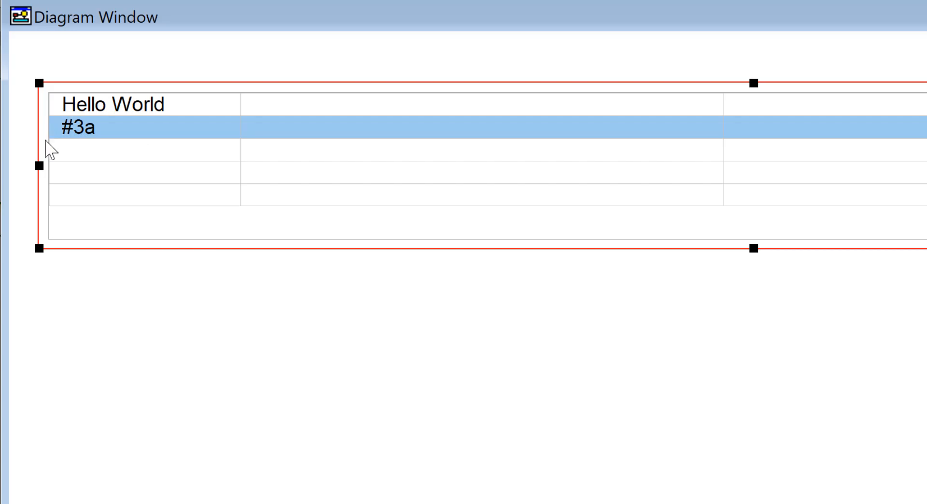
pyautogui.click(104, 149)
pyautogui.moveTo(99, 129); pyautogui.dragTo(98, 182)
pyautogui.hotkey('ctrl', 'c')
pyautogui.click(81, 157)
pyautogui.hotkey('ctrl', 'v')
pyautogui.click(89, 170)
pyautogui.hotkey('ctrl', 'v')
pyautogui.write('b')
pyautogui.write('c')
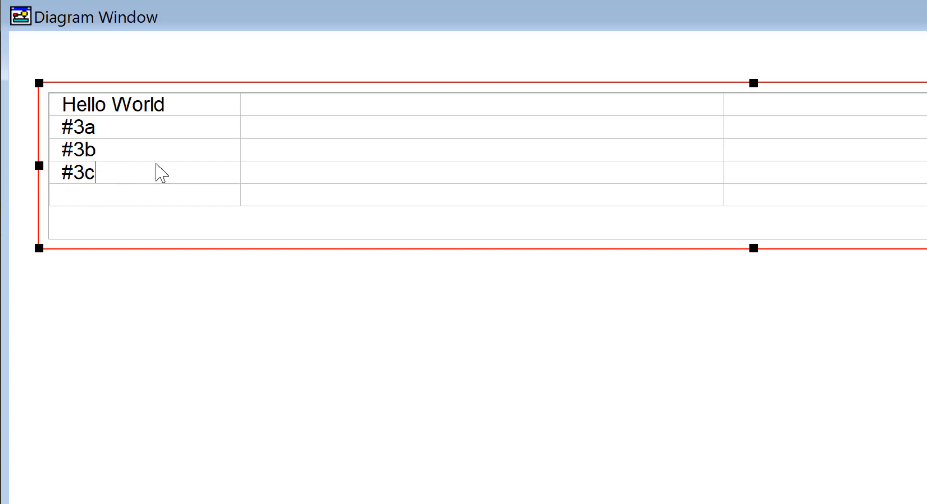
pyautogui.click(889, 59)
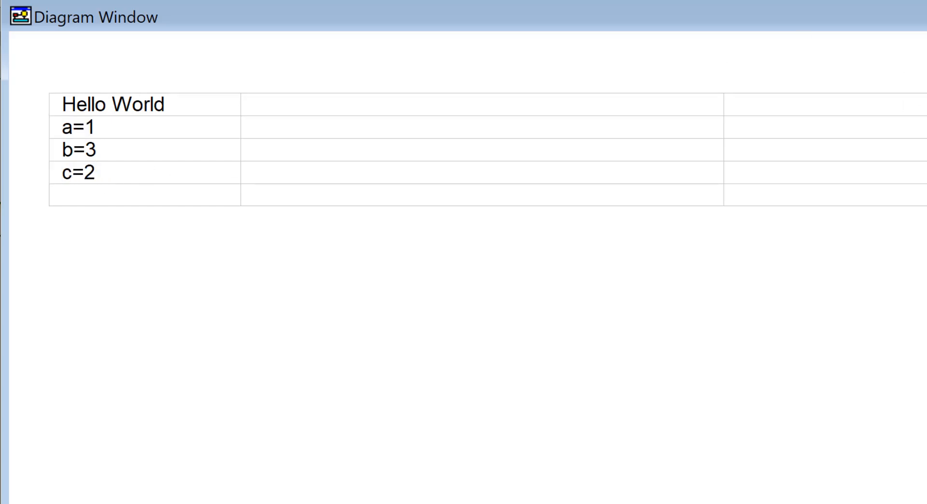
pyautogui.hotkey('ctrl', 'd')
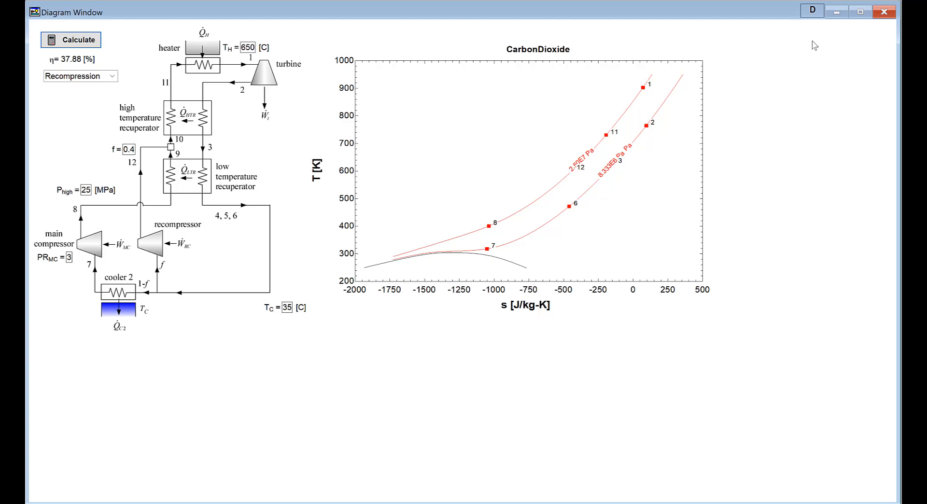
# - In development mode, add a centered table with 12 rows, 3 columns and 150-pixel column width, and place it below the CarbonDioxide plot
pyautogui.click(813, 10)
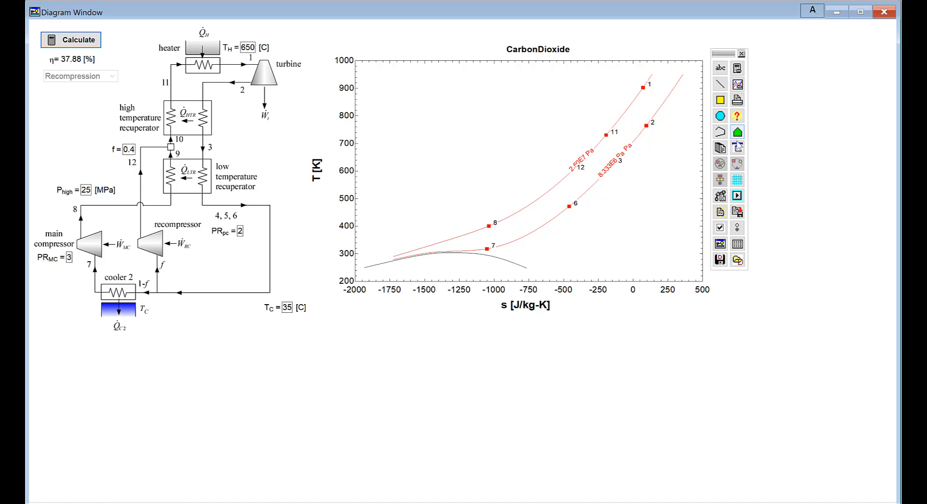
pyautogui.click(738, 244)
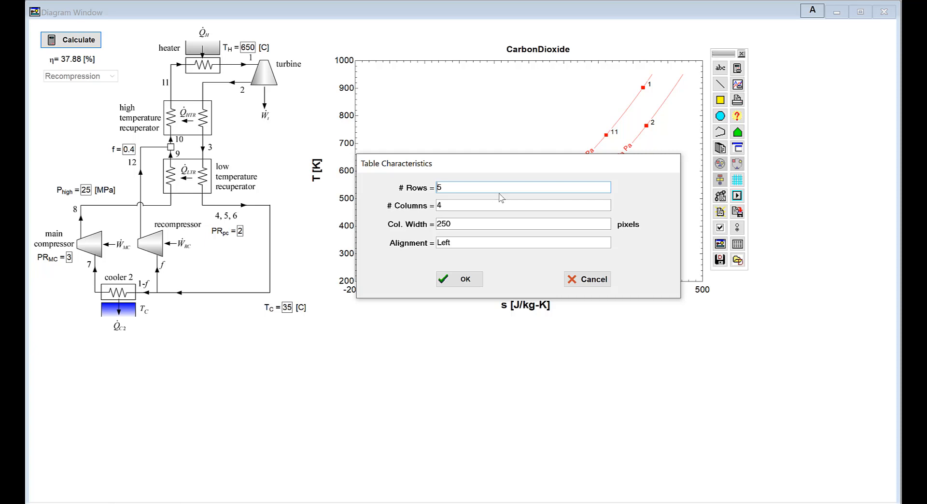
pyautogui.doubleClick(438, 188)
pyautogui.write('12')
pyautogui.press('Tab')
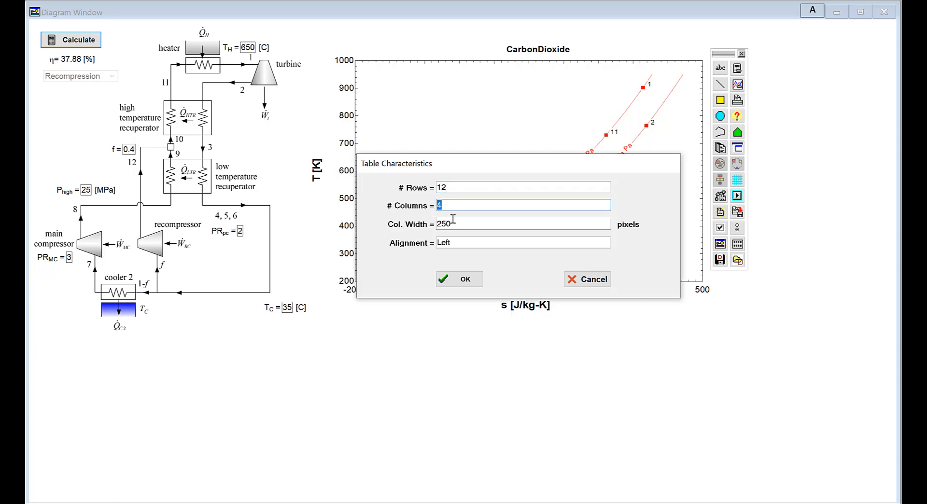
pyautogui.write('3')
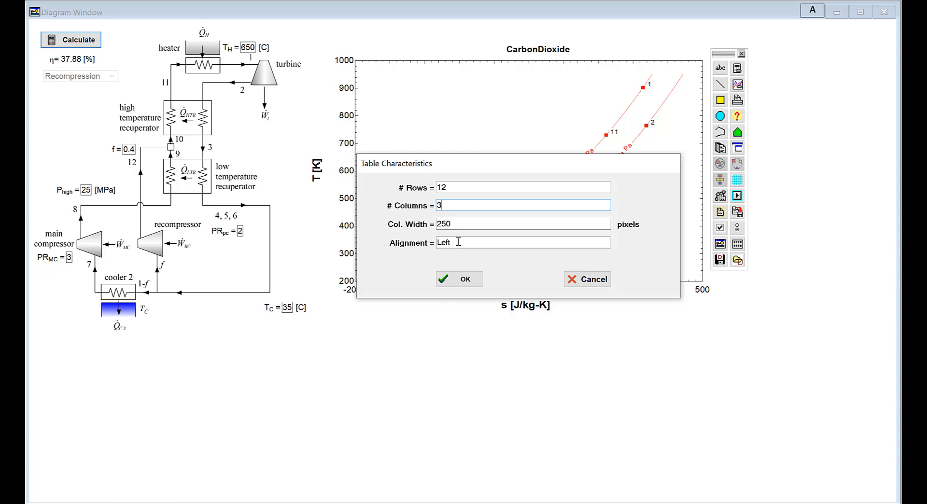
pyautogui.press('Tab')
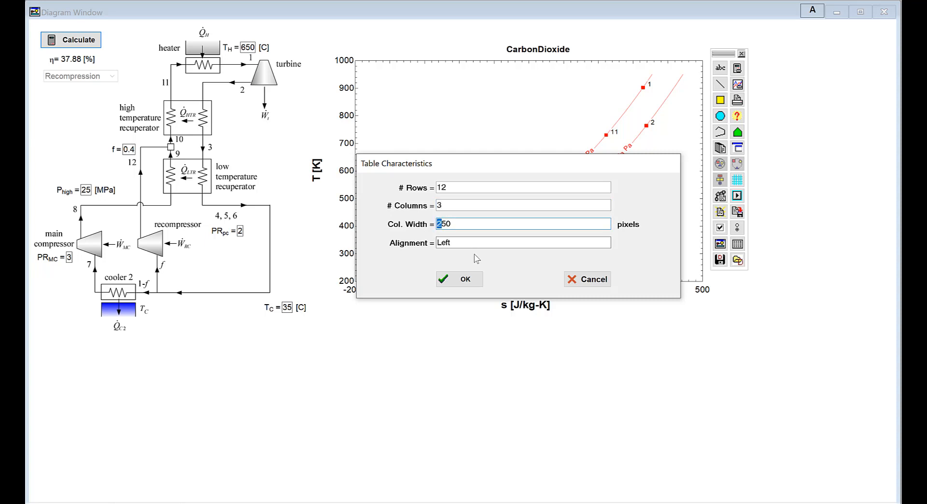
pyautogui.write('1')
pyautogui.doubleClick(440, 243)
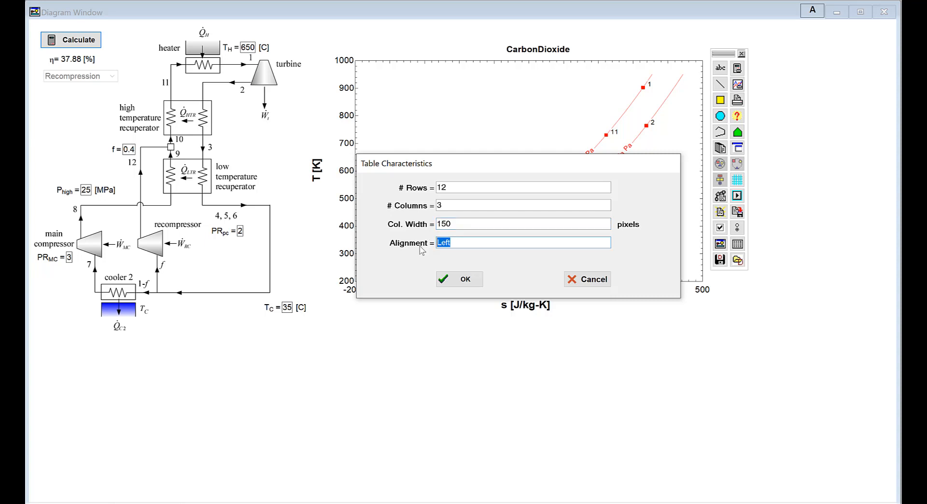
pyautogui.write('Center')
pyautogui.click(462, 278)
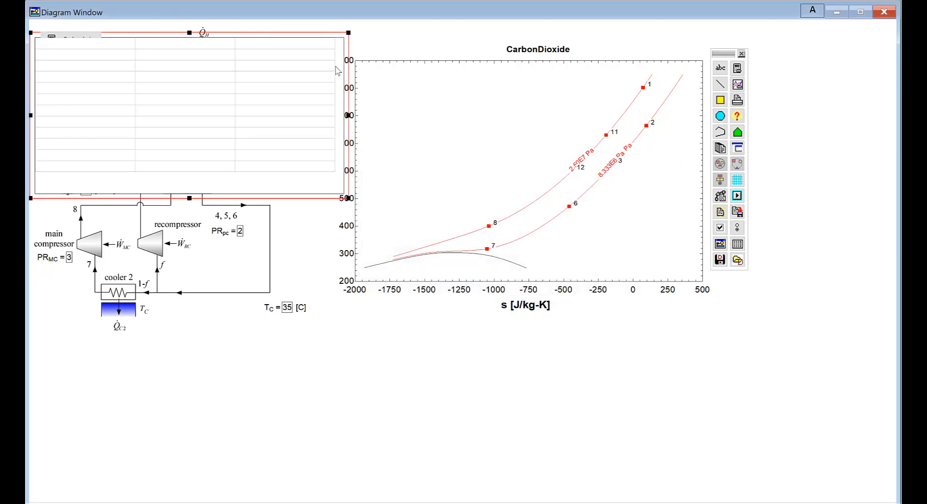
pyautogui.moveTo(172, 41); pyautogui.dragTo(413, 334)
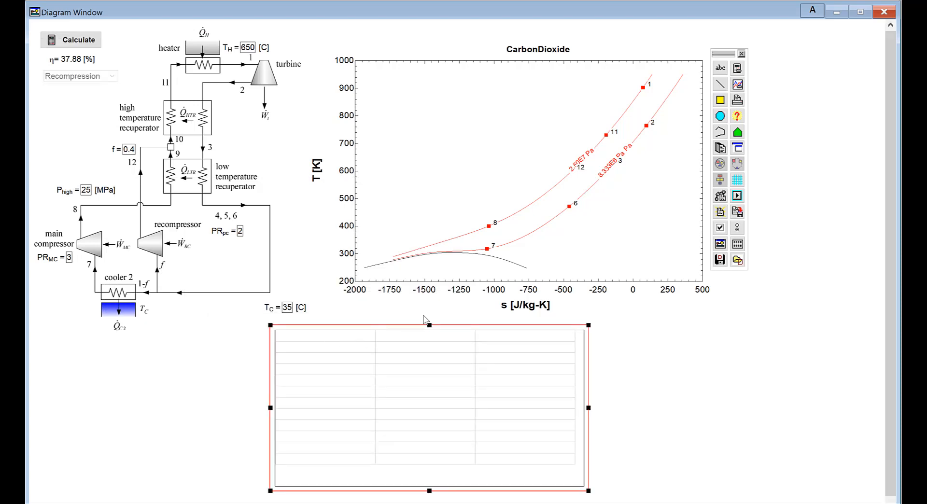
# - Enter the headings State, Temp. and Pressure in the table's first row, and number the State column 1 to 11
pyautogui.write('State')
pyautogui.press('Tab')
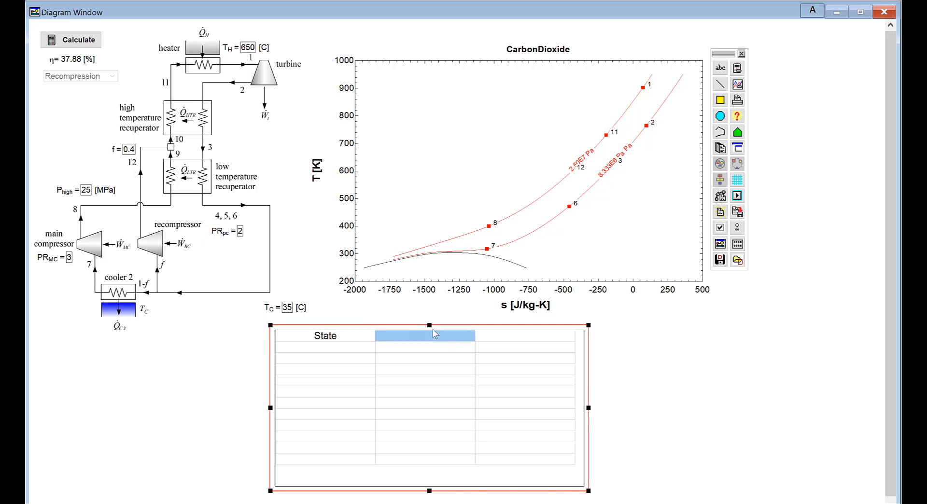
pyautogui.click(443, 338)
pyautogui.write('Temp')
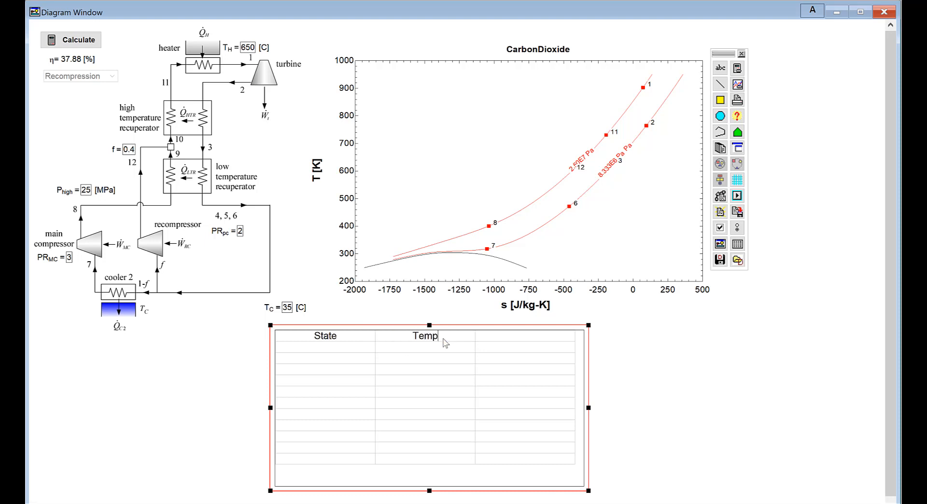
pyautogui.write('.')
pyautogui.write('Pressure')
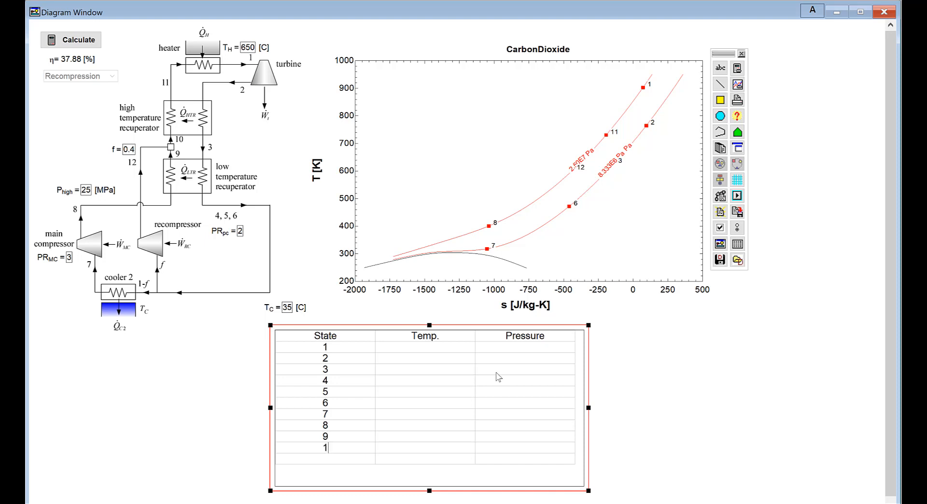
pyautogui.click(437, 347)
pyautogui.rightClick(439, 352)
pyautogui.click(453, 358)
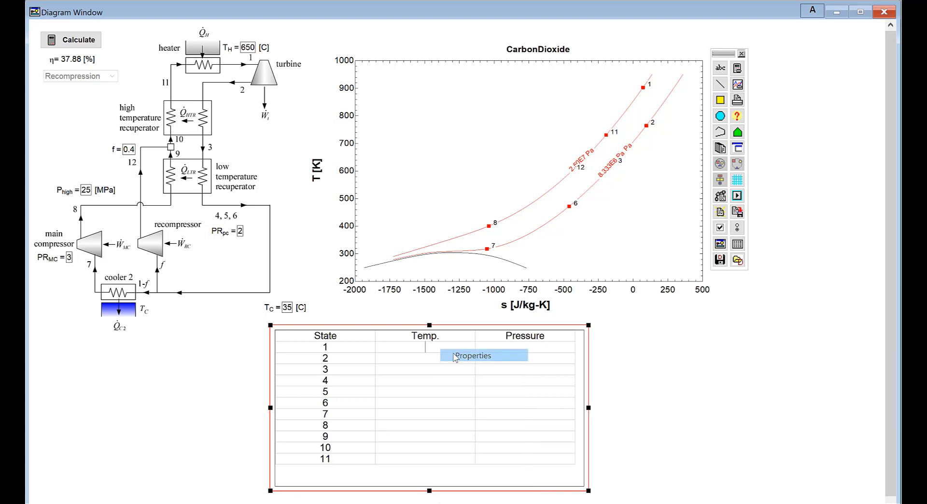
pyautogui.click(583, 223)
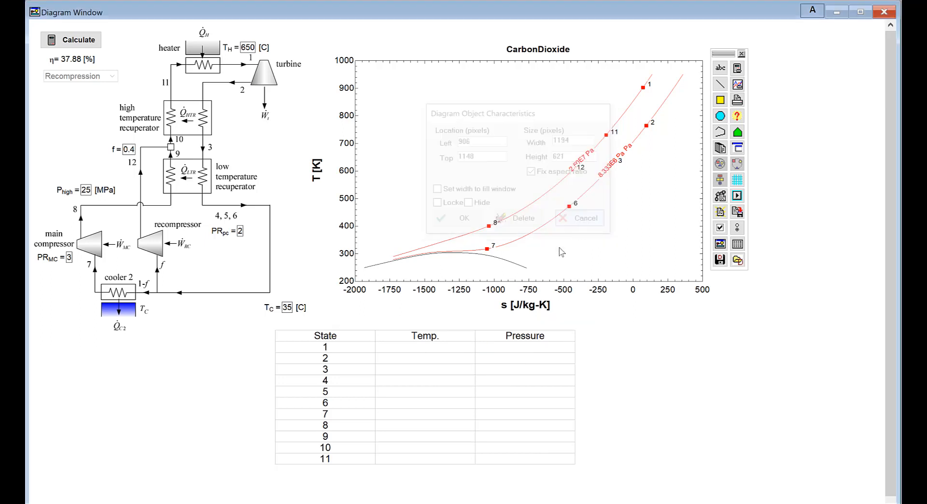
# - Insert variable T[1] in the Temp. cell for state 1, showing its value and units without its name
pyautogui.rightClick(437, 354)
pyautogui.click(471, 213)
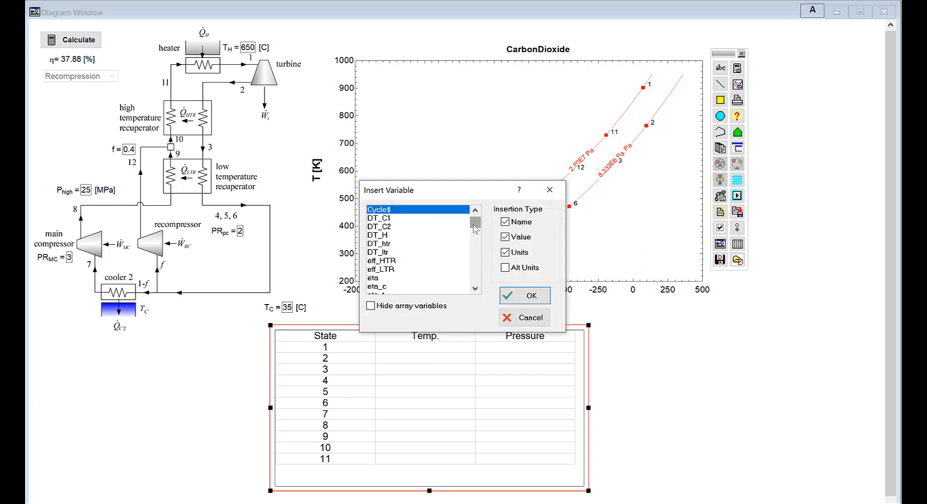
pyautogui.click(505, 222)
pyautogui.scroll(-1, 477, 233)
pyautogui.moveTo(477, 233); pyautogui.dragTo(477, 261)
pyautogui.click(476, 289)
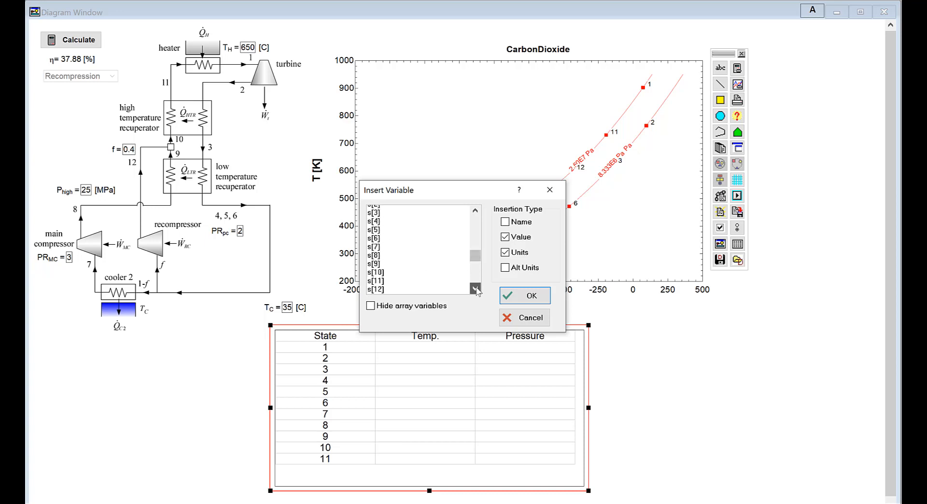
pyautogui.click(476, 289)
pyautogui.click(425, 272)
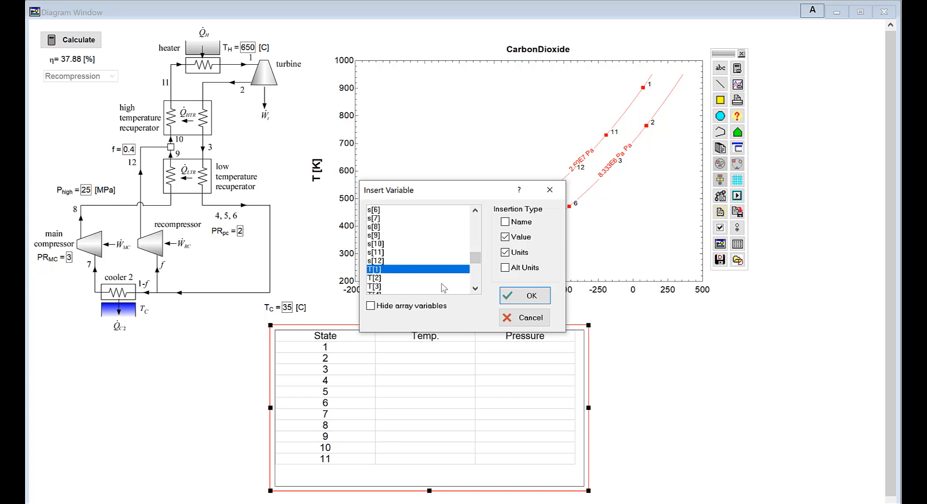
pyautogui.click(526, 296)
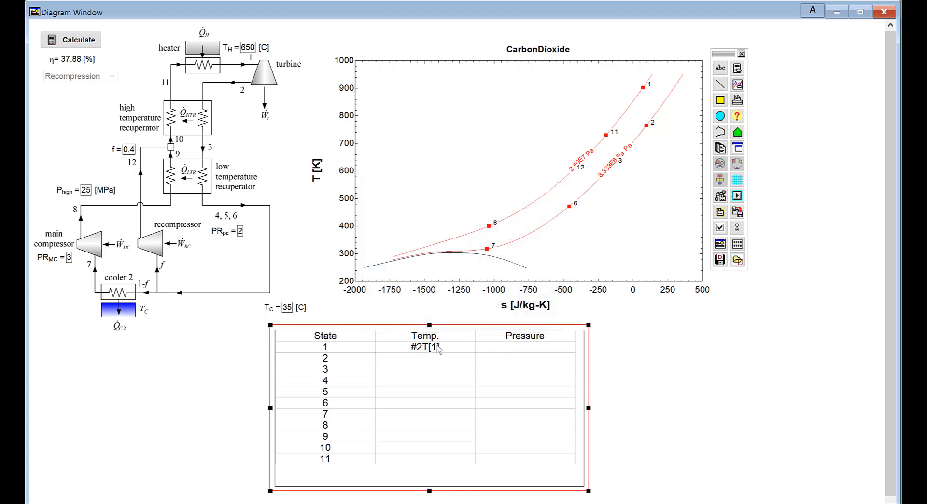
# - Copy the #2T[1] entry into the Temp. cells for states 2 to 11
pyautogui.moveTo(440, 347); pyautogui.dragTo(408, 349)
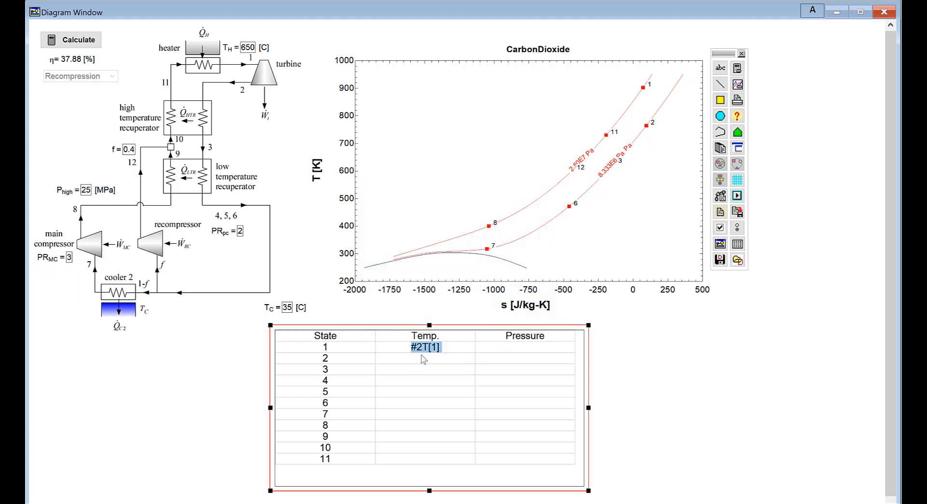
pyautogui.press('Return')
pyautogui.click(431, 368)
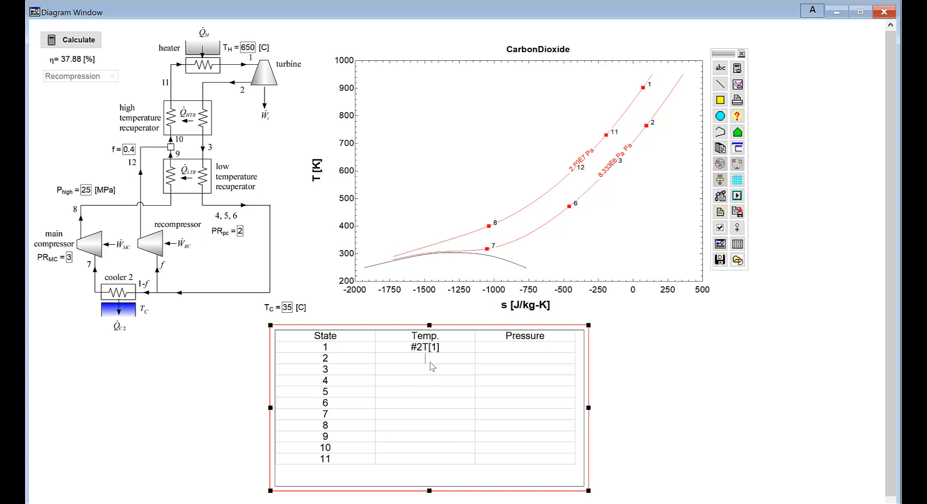
pyautogui.click(430, 362)
pyautogui.hotkey('ctrl', 'v')
pyautogui.hotkey('ctrl', 'v')
pyautogui.press('Down')
pyautogui.hotkey('ctrl', 'v')
pyautogui.press('Down')
pyautogui.hotkey('ctrl', 'v')
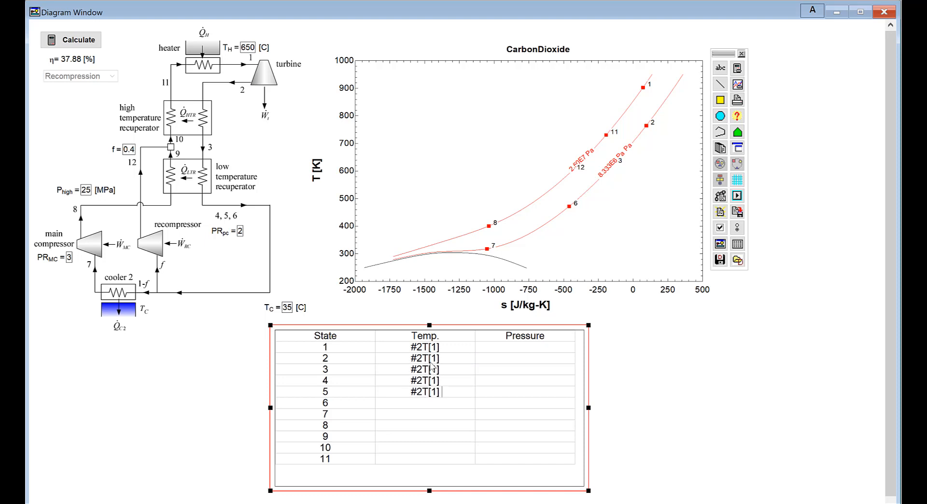
pyautogui.press('Down')
pyautogui.hotkey('ctrl', 'v')
pyautogui.press('Down')
pyautogui.hotkey('ctrl', 'v')
pyautogui.press('Down')
pyautogui.hotkey('ctrl', 'v')
pyautogui.press('Down')
pyautogui.hotkey('ctrl', 'v')
pyautogui.press('Down')
pyautogui.hotkey('ctrl', 'v')
pyautogui.press('Down')
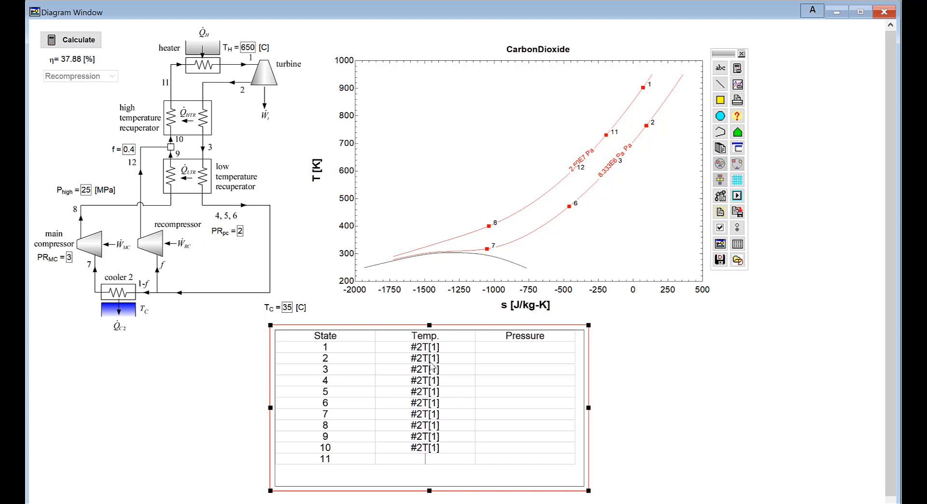
pyautogui.hotkey('ctrl', 'v')
# - Change the array indices in the Temp. cells for states 2 to 11 to match their state numbers, from #2T[2] to #2T[11]
pyautogui.click(437, 361)
pyautogui.press('BackSpace')
pyautogui.write('3')
pyautogui.press('Down')
pyautogui.press('BackSpace')
pyautogui.write('4')
pyautogui.press('Down')
pyautogui.press('BackSpace')
pyautogui.write('6')
pyautogui.press('Down')
pyautogui.press('BackSpace')
pyautogui.write('7')
pyautogui.press('Down')
pyautogui.press('BackSpace')
pyautogui.write('8')
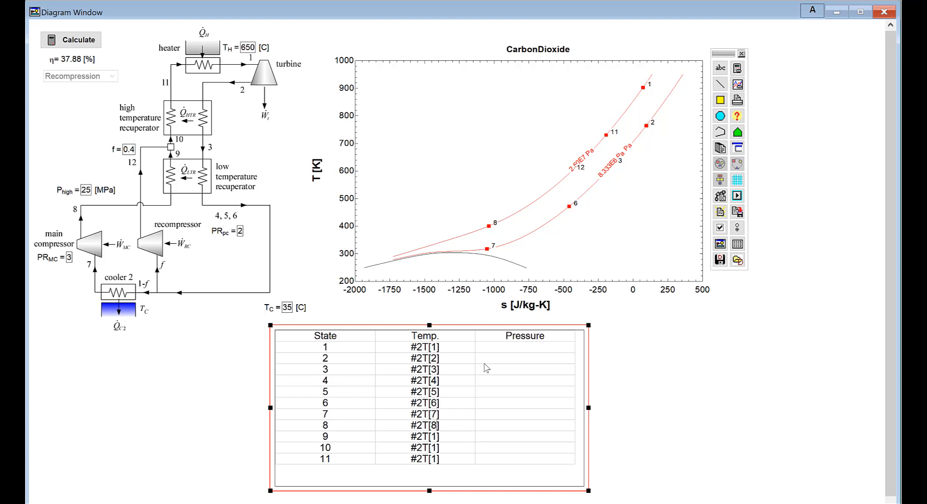
pyautogui.press('Down')
pyautogui.press('BackSpace')
pyautogui.write('90')
pyautogui.press('BackSpace')
pyautogui.write('0')
pyautogui.press('Down')
pyautogui.write('1')
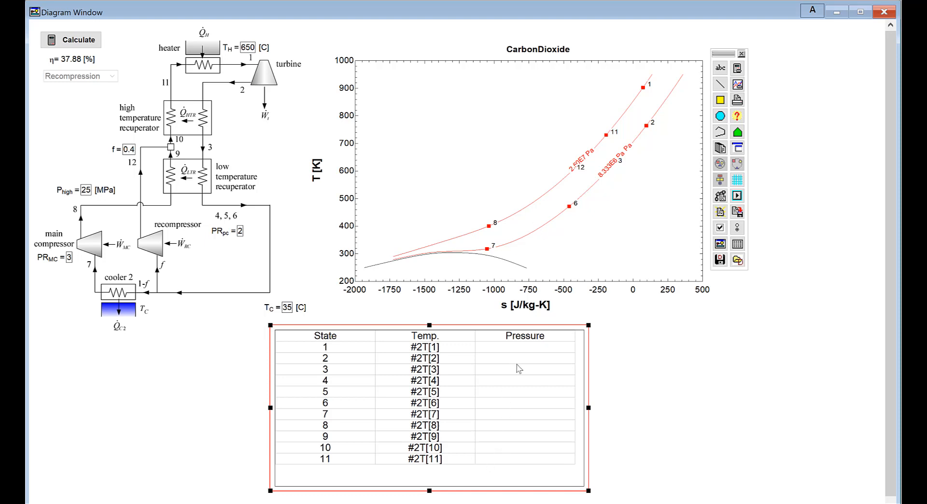
# - Finish editing the state table and switch the Diagram Window from development mode to application mode
pyautogui.click(528, 349)
pyautogui.click(623, 381)
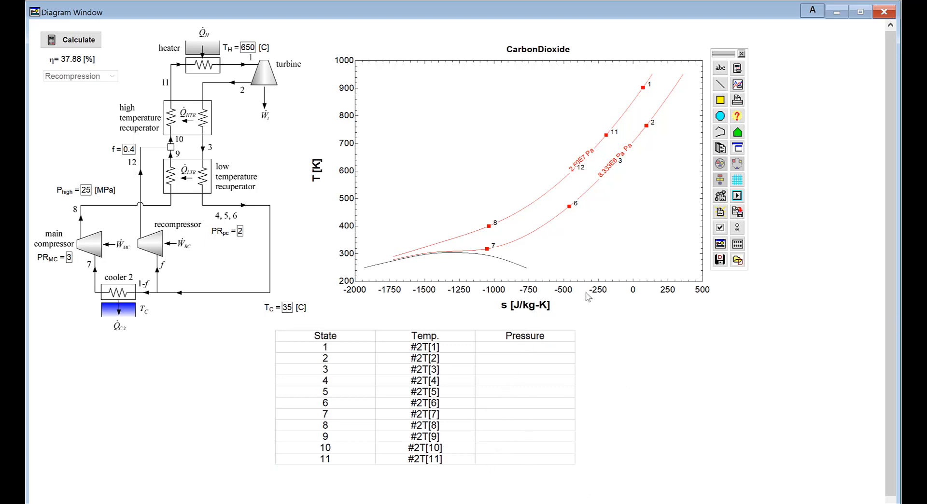
pyautogui.click(813, 10)
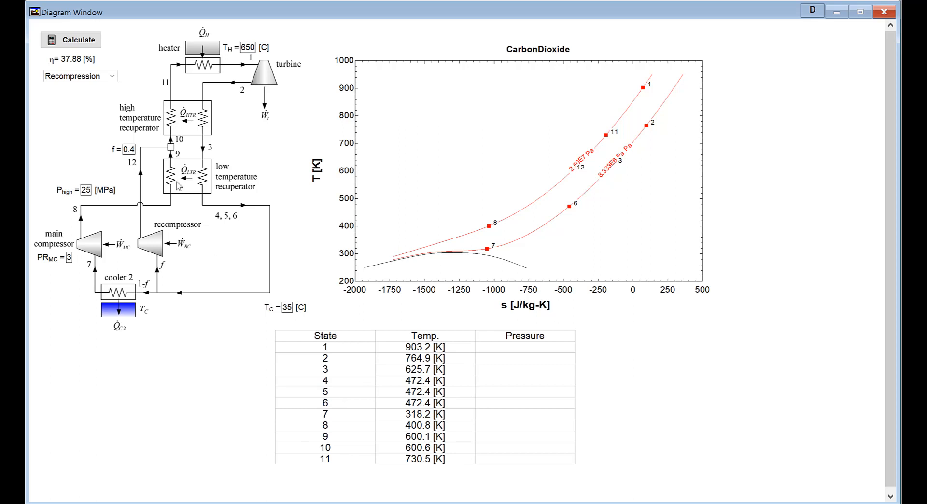
# - Set the cycle configuration to Partial Cooling and run the calculation
pyautogui.click(112, 78)
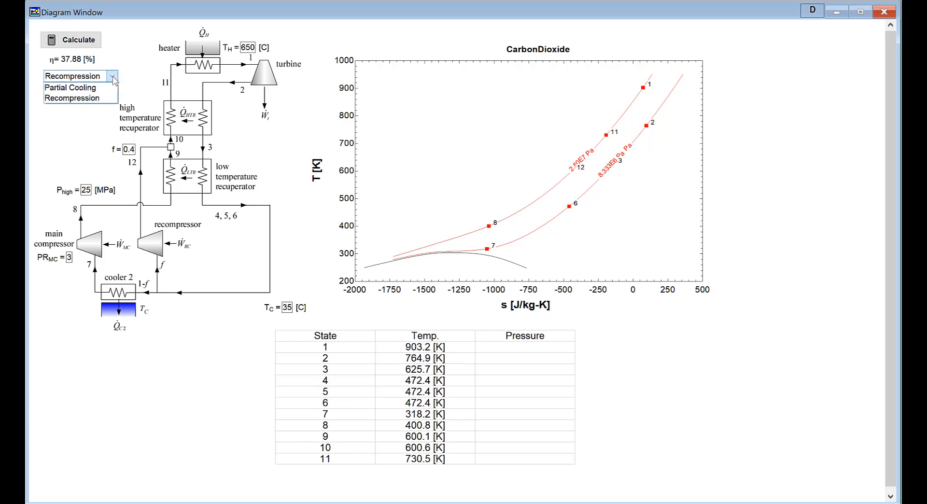
pyautogui.click(74, 93)
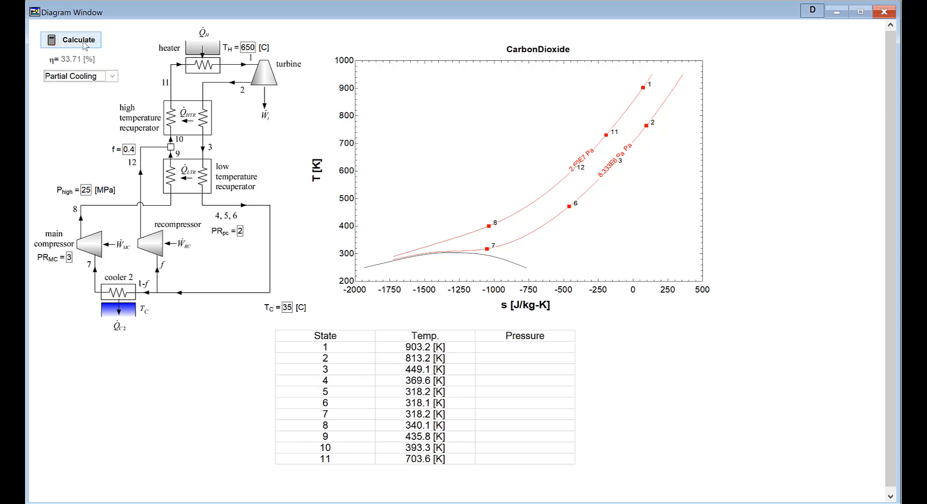
pyautogui.click(86, 43)
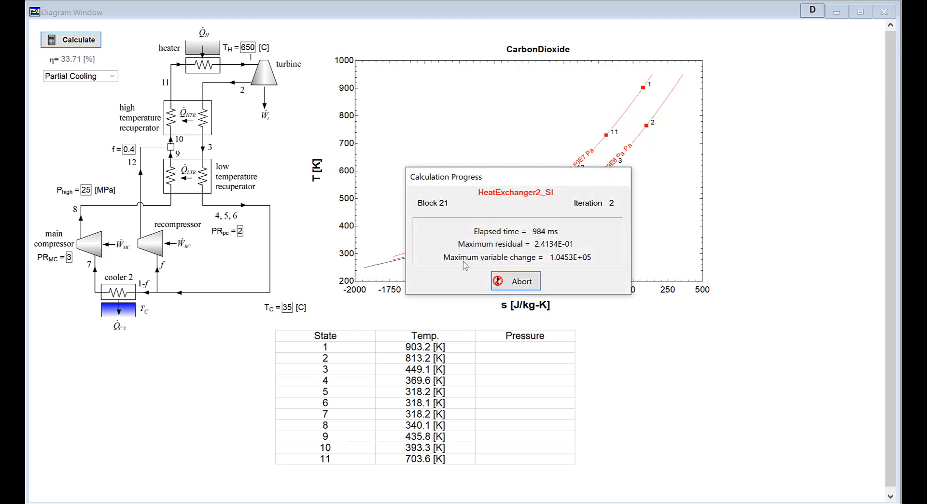